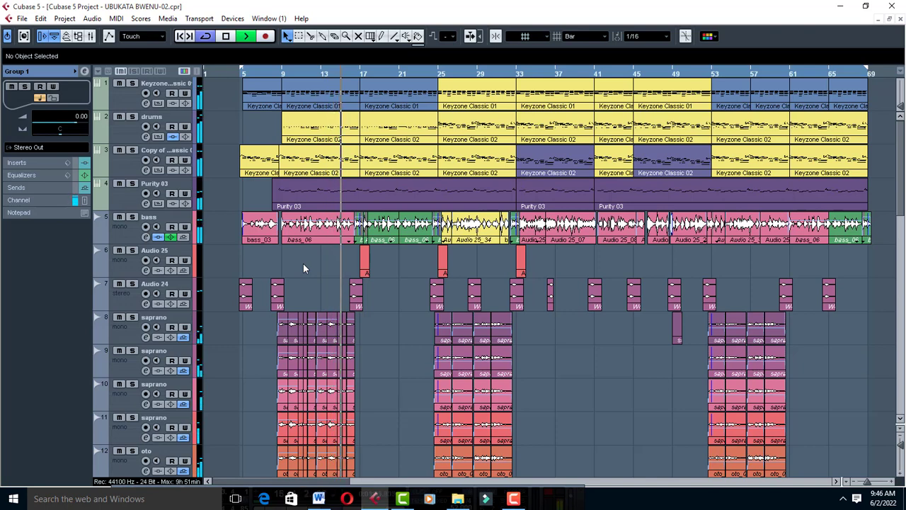
Review the project's tracks from the instruments to the group and FX channels during playback, and stop the playback.
{"action": "scroll", "coordinate": [329, 267], "scroll_direction": "down", "scroll_amount": 3}
{"action": "scroll", "coordinate": [330, 266], "scroll_direction": "down", "scroll_amount": 5}
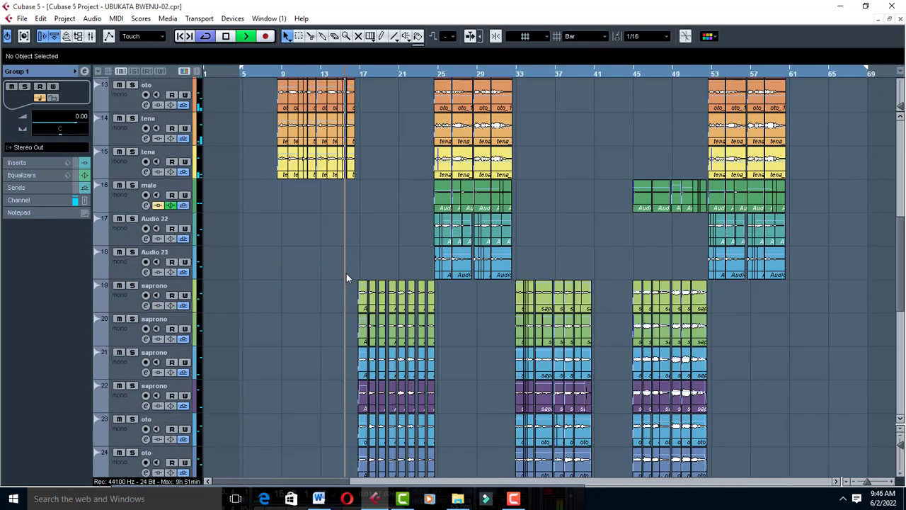
{"action": "scroll", "coordinate": [403, 277], "scroll_direction": "up", "scroll_amount": 5}
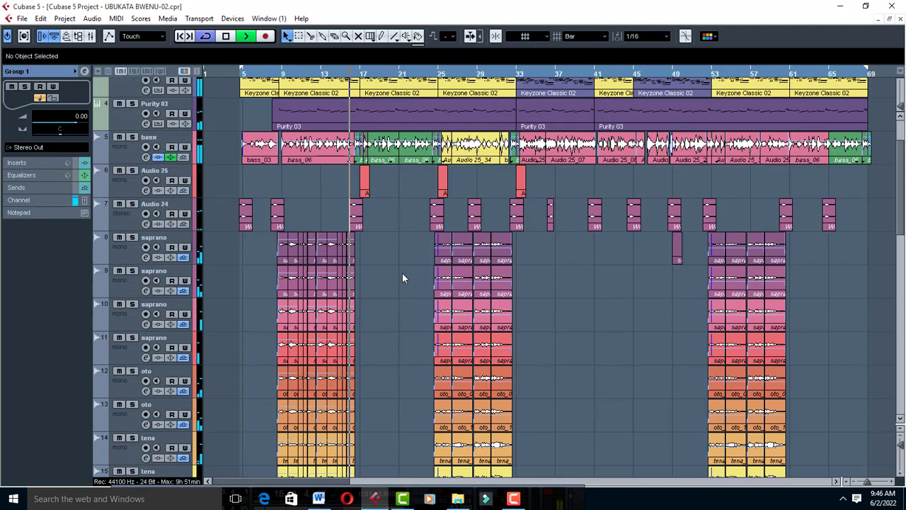
{"action": "scroll", "coordinate": [402, 278], "scroll_direction": "up", "scroll_amount": 3}
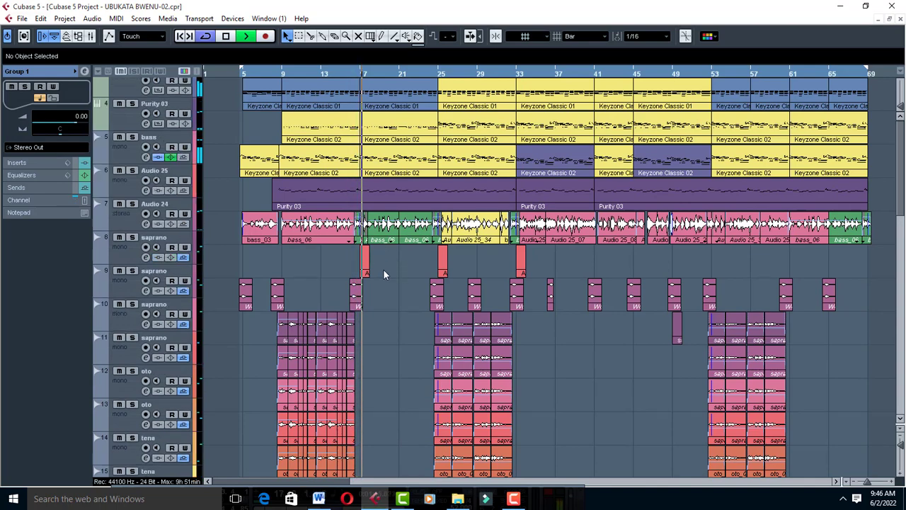
{"action": "scroll", "coordinate": [384, 269], "scroll_direction": "down", "scroll_amount": 15}
{"action": "key", "text": "space"}
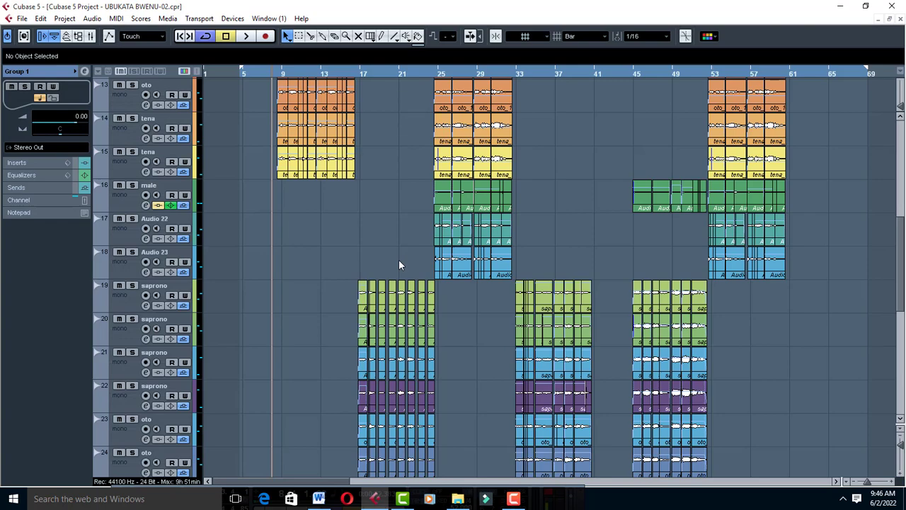
{"action": "scroll", "coordinate": [399, 264], "scroll_direction": "down", "scroll_amount": 10}
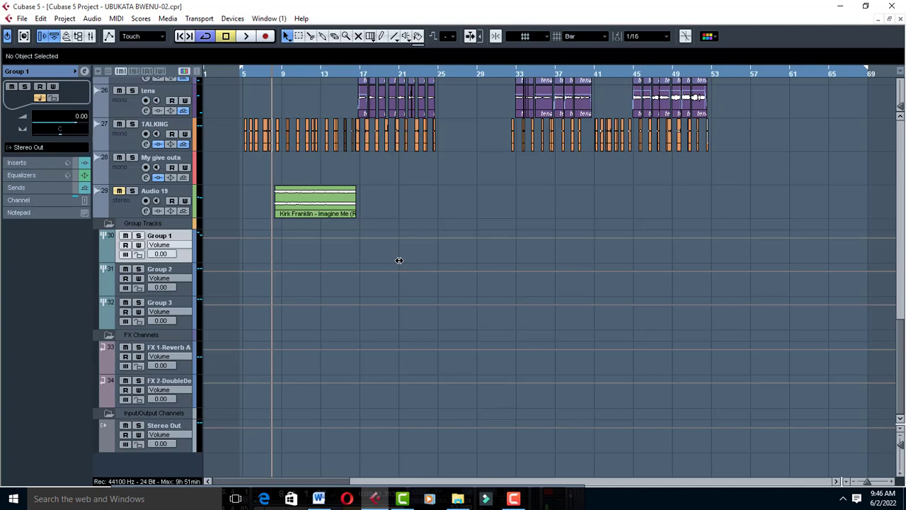
Place the playback position early in bar 9 and move the Kirk Franklin clip on Audio 19 to start at 7.3.1.104.
{"action": "key", "text": "g"}
{"action": "key", "text": "h"}
{"action": "key", "text": "h"}
{"action": "key", "text": "h"}
{"action": "key", "text": "h"}
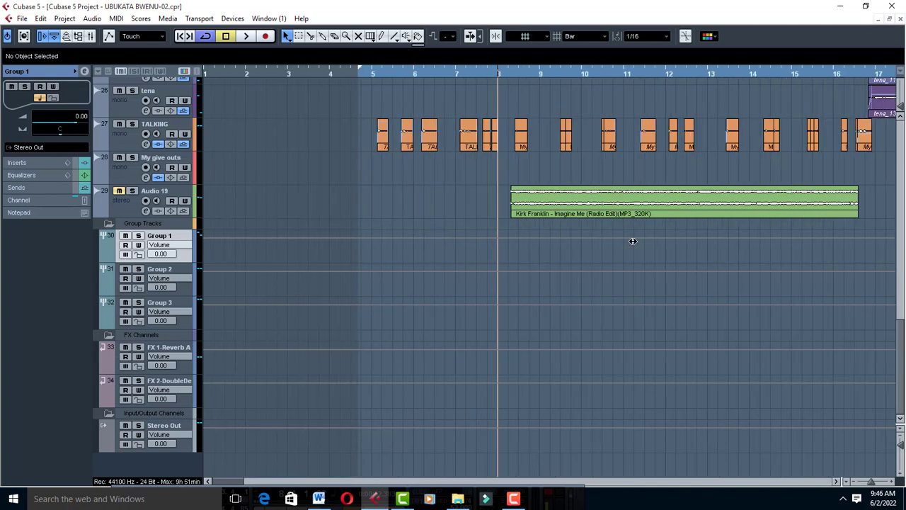
{"action": "key", "text": "g"}
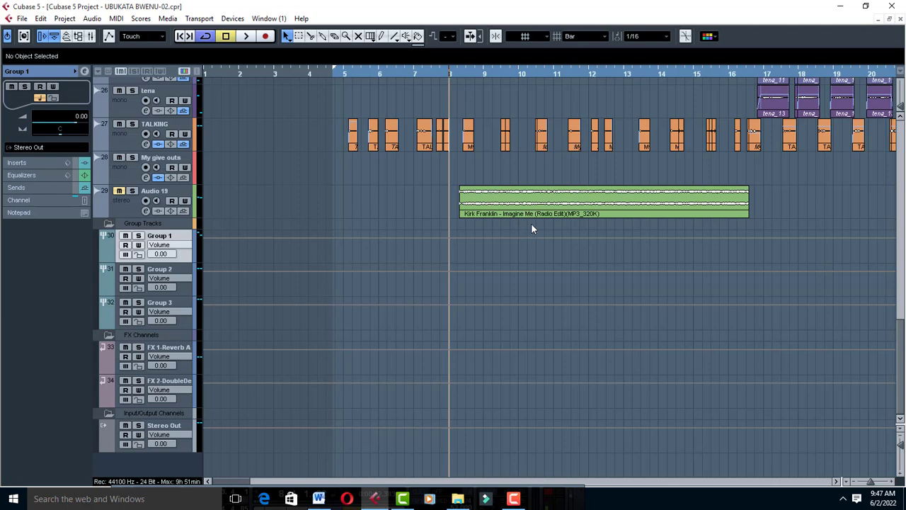
{"action": "left_click", "coordinate": [495, 74]}
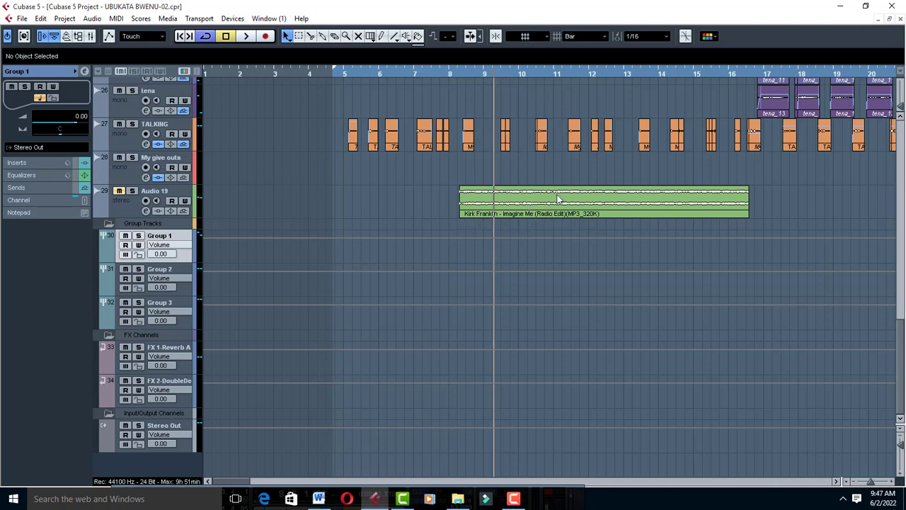
{"action": "left_click_drag", "start_coordinate": [465, 218], "coordinate": [215, 215]}
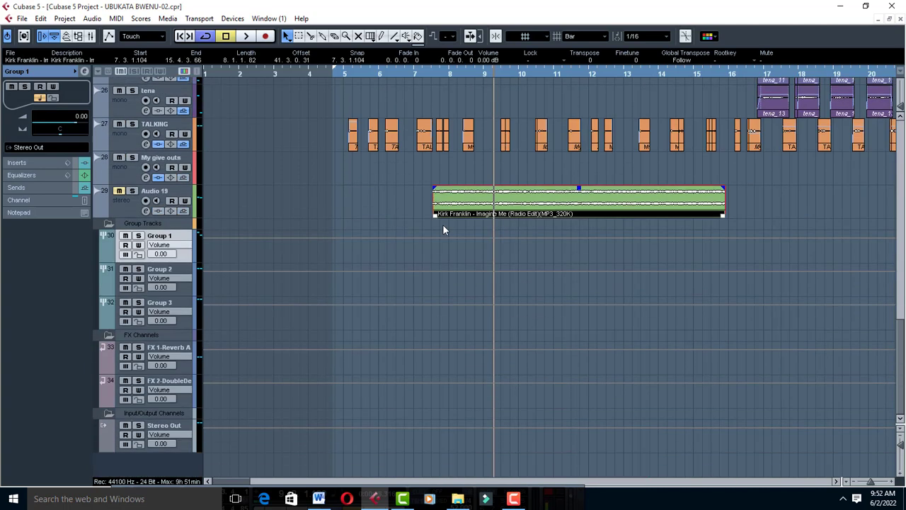
Open Group 1's FabFilter Pro-Q 3 insert, audition the vocals through it, and check the options of the 1995.8 Hz band.
{"action": "left_click", "coordinate": [31, 164]}
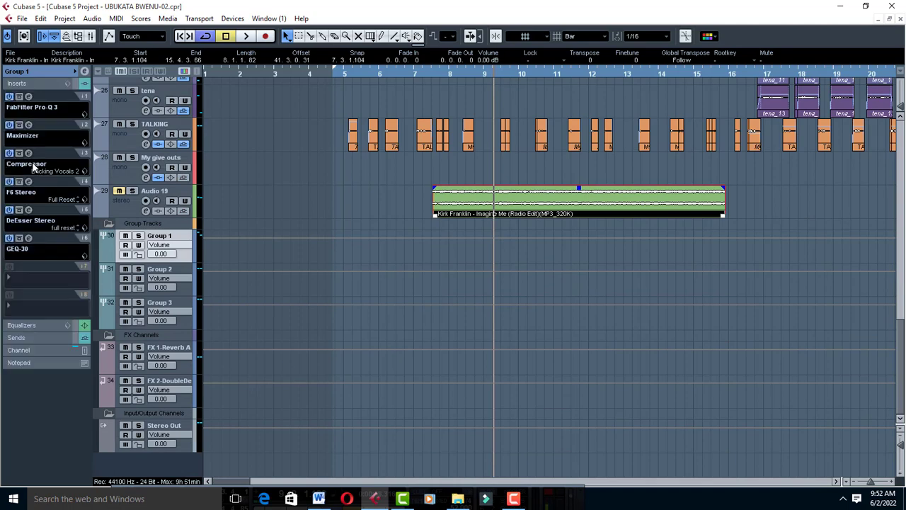
{"action": "left_click", "coordinate": [29, 97]}
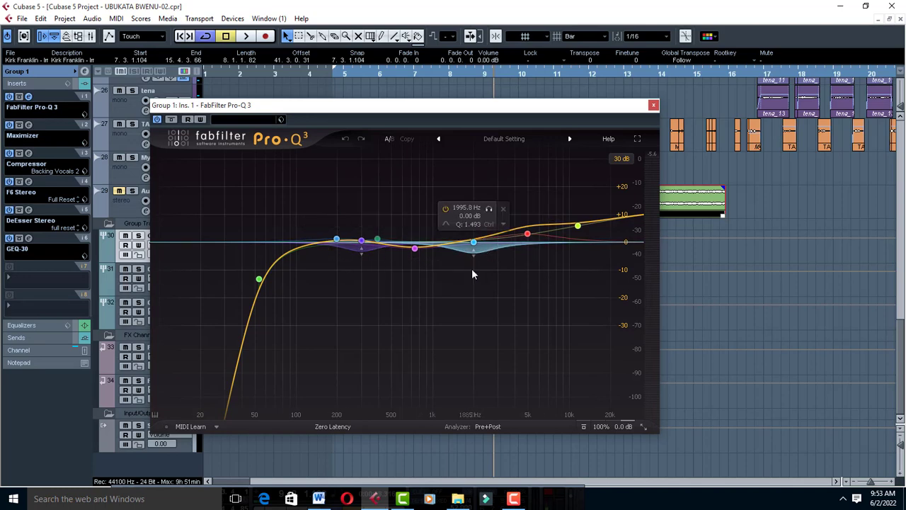
{"action": "key", "text": "space"}
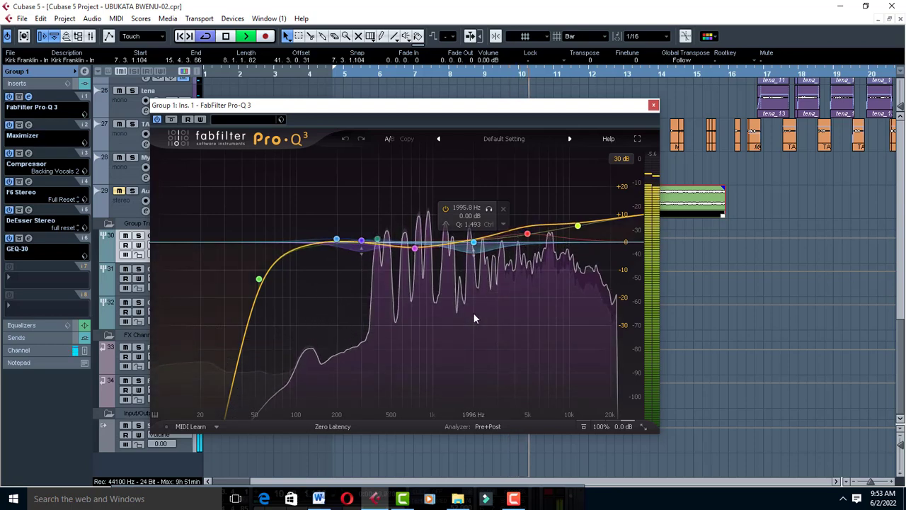
{"action": "key", "text": "space"}
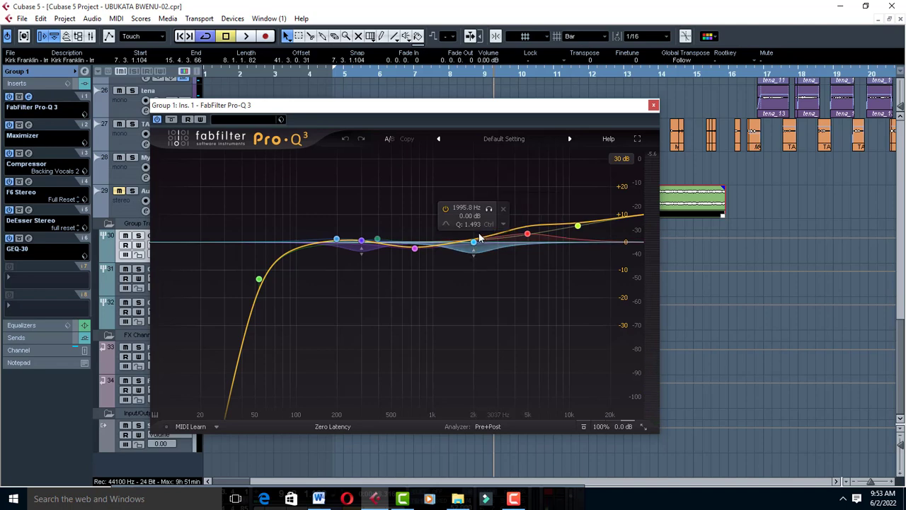
{"action": "left_click", "coordinate": [504, 224]}
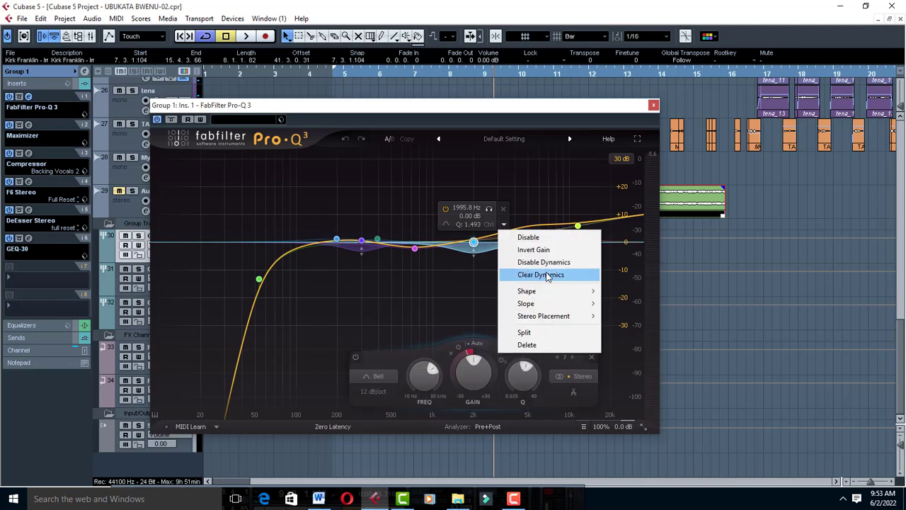
{"action": "left_click", "coordinate": [431, 217]}
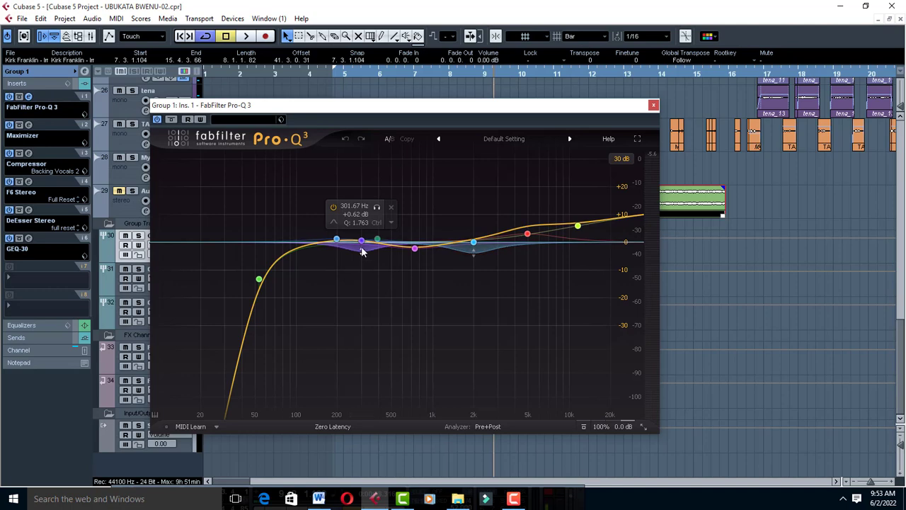
Audition the 301.67 Hz band of Pro-Q 3 in solo, and listen to the full equalizer curve with solo off.
{"action": "left_click", "coordinate": [377, 208]}
{"action": "key", "text": "space"}
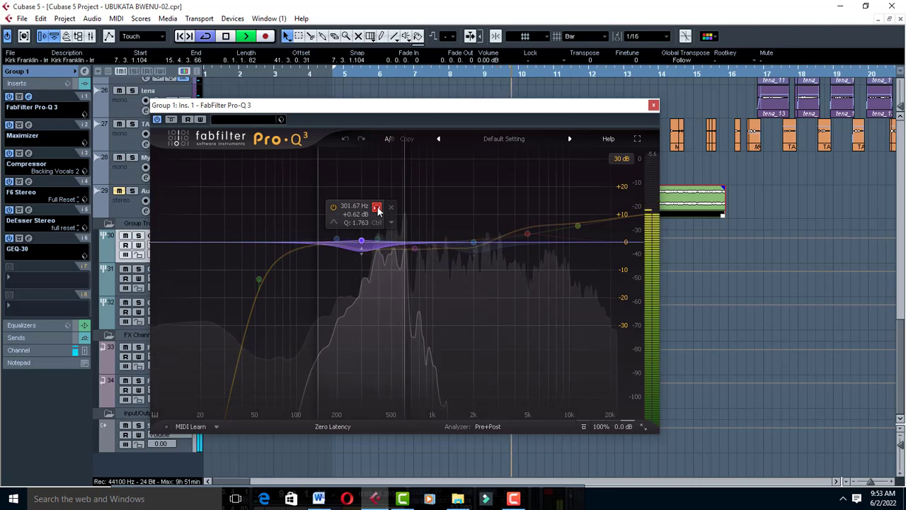
{"action": "left_click", "coordinate": [377, 208]}
{"action": "key", "text": "space"}
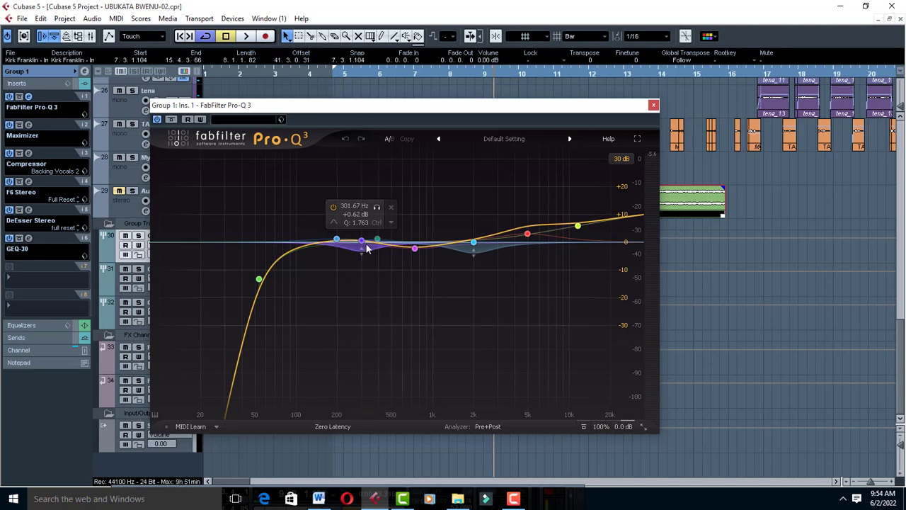
{"action": "key", "text": "space"}
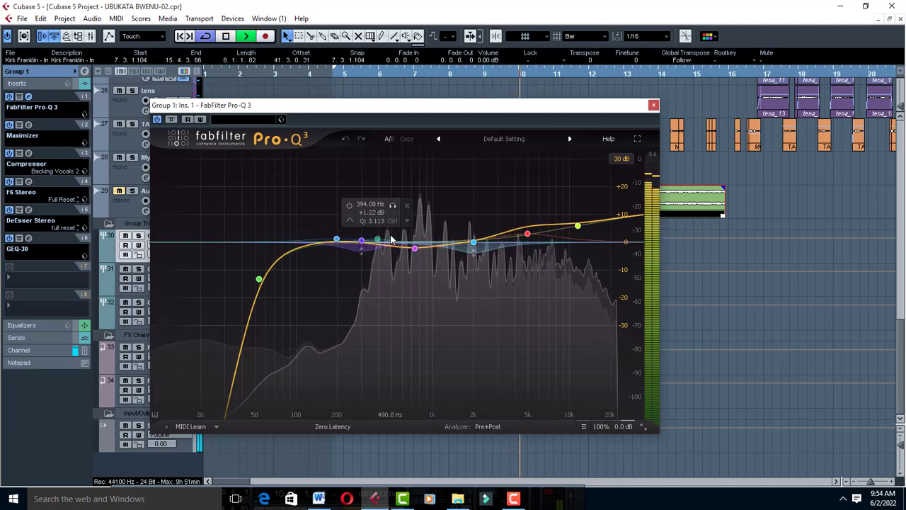
{"action": "key", "text": "space"}
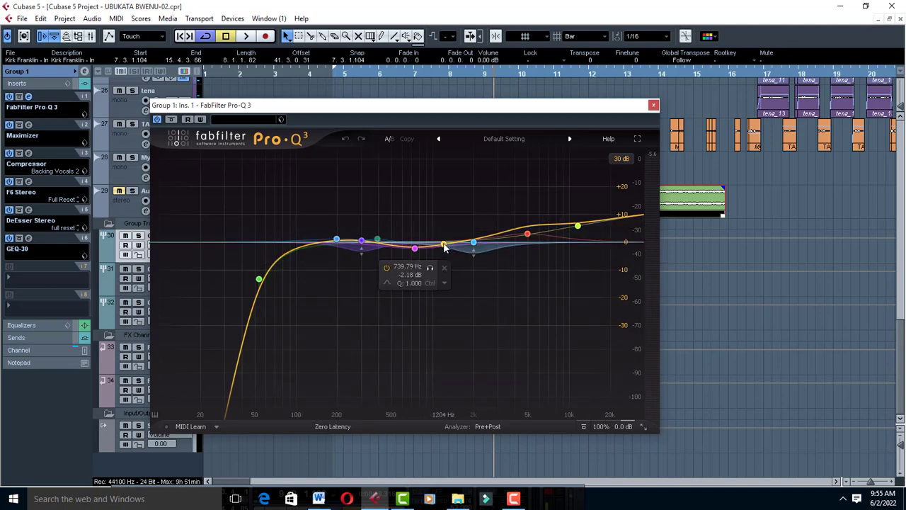
Try a new bell band in Pro-Q 3 cutting to about -12 dB near 1.2 kHz.
{"action": "left_click_drag", "start_coordinate": [444, 246], "coordinate": [444, 274]}
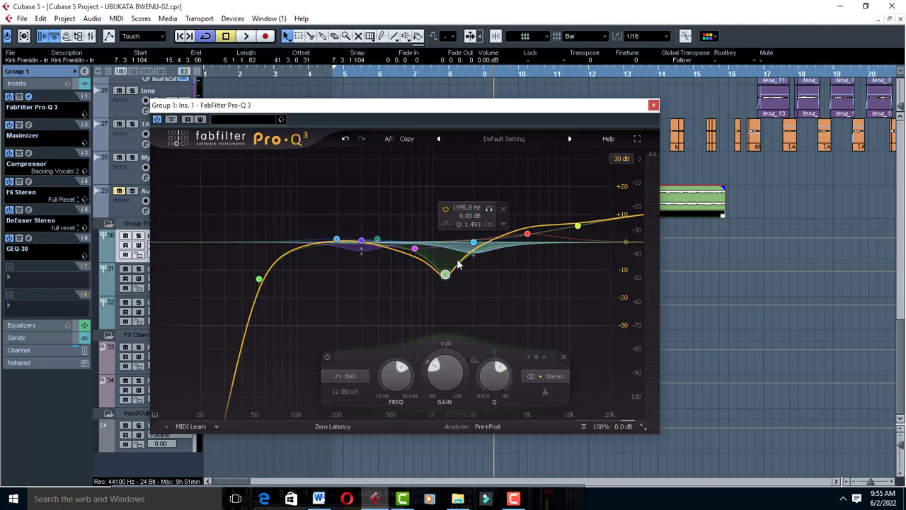
{"action": "left_click", "coordinate": [475, 294]}
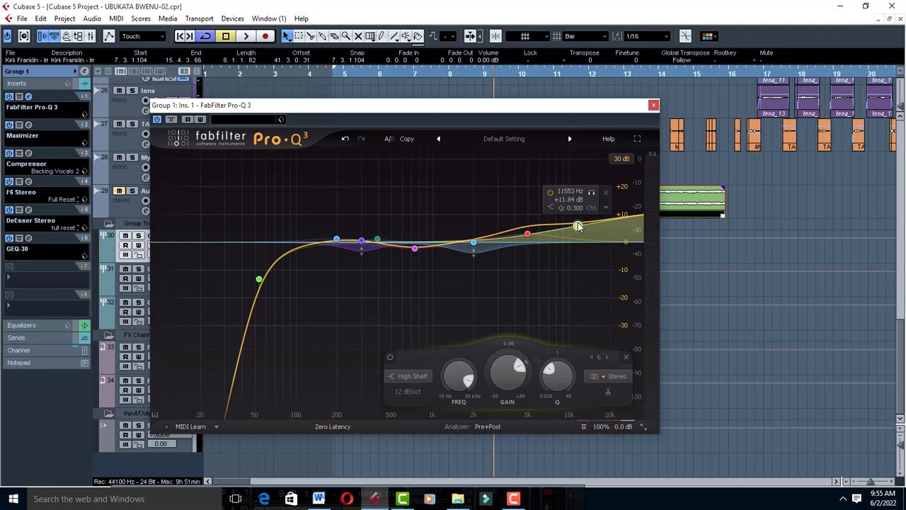
Audition Group 1 through the Pro-Q 3 curve once more and close the equalizer window.
{"action": "key", "text": "space"}
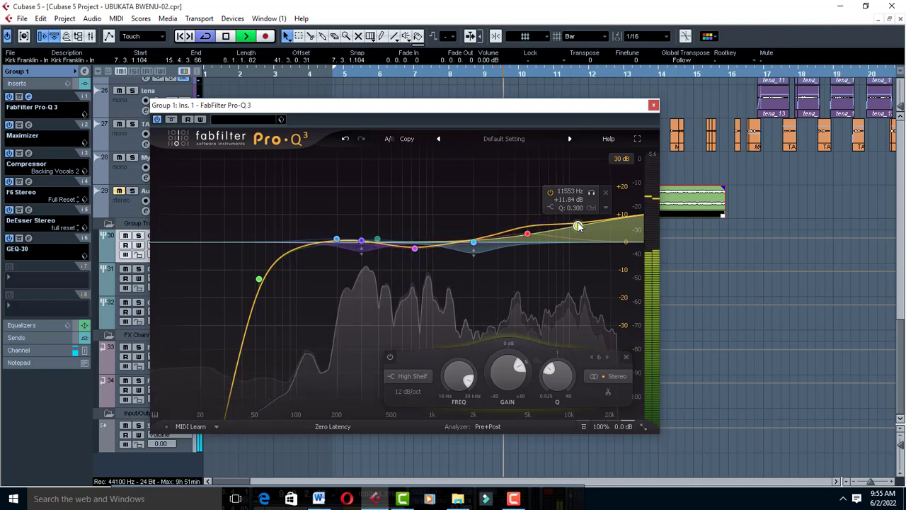
{"action": "key", "text": "space"}
{"action": "left_click", "coordinate": [652, 106]}
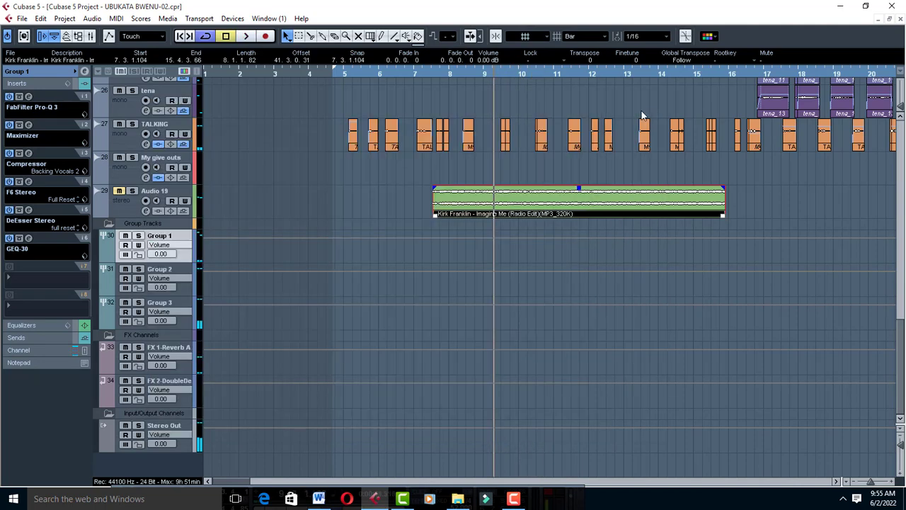
Inspect the settings of Group 1's Maximizer and Compressor inserts, closing each plug-in window after viewing.
{"action": "left_click", "coordinate": [28, 125]}
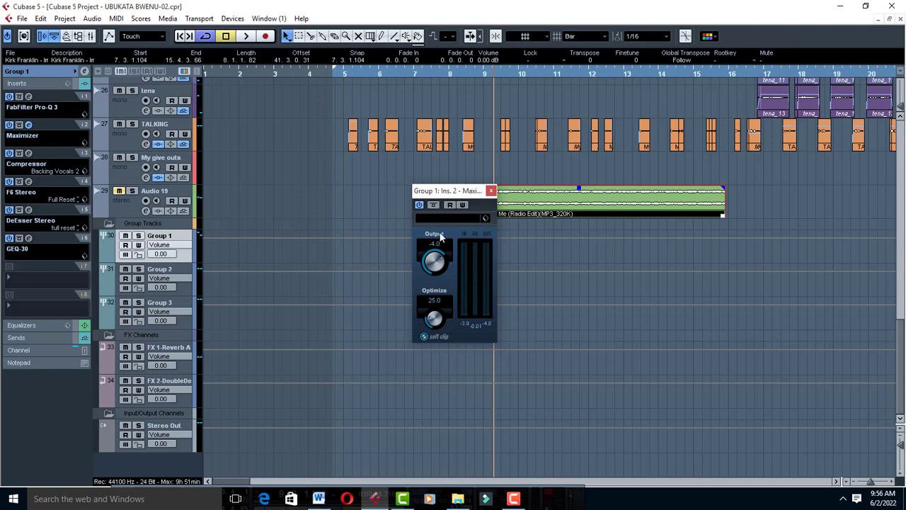
{"action": "left_click", "coordinate": [493, 191]}
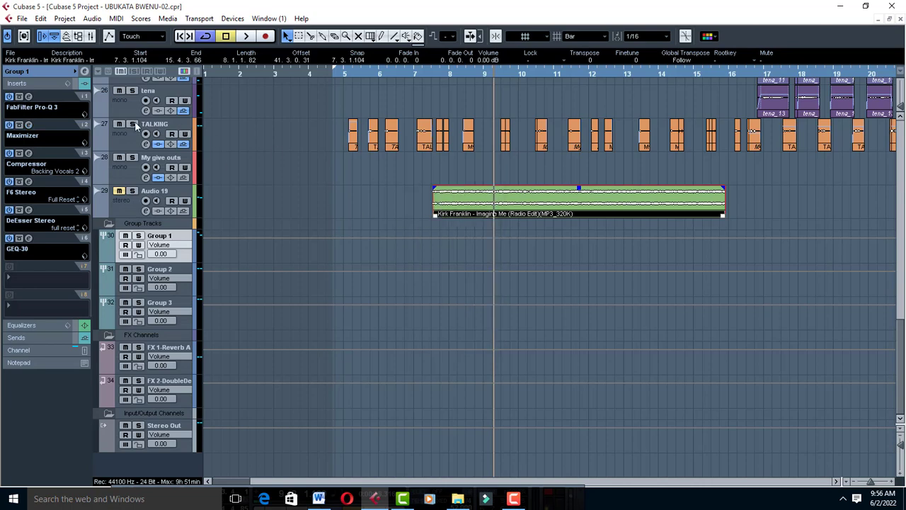
{"action": "left_click", "coordinate": [30, 153]}
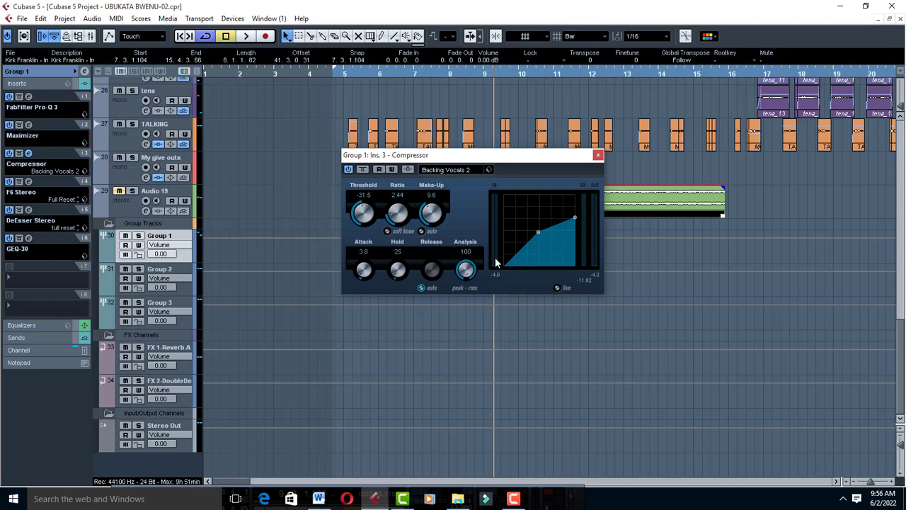
{"action": "left_click", "coordinate": [485, 302]}
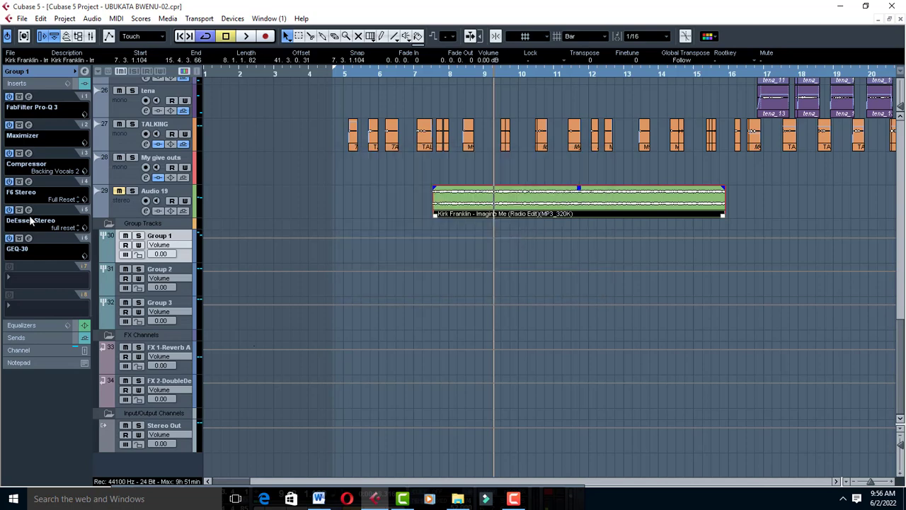
Open Group 1's F6 Stereo insert and select band 3 to examine its dynamic EQ settings.
{"action": "left_click", "coordinate": [28, 182]}
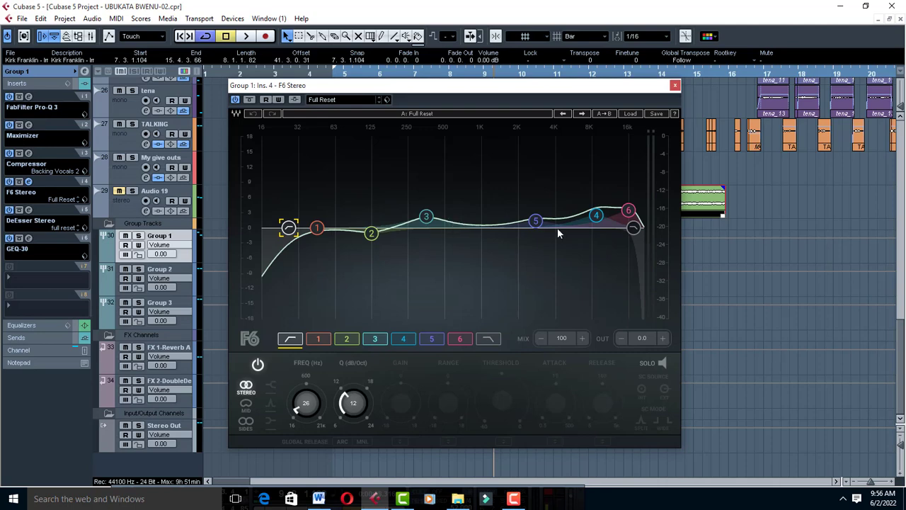
{"action": "left_click", "coordinate": [424, 219]}
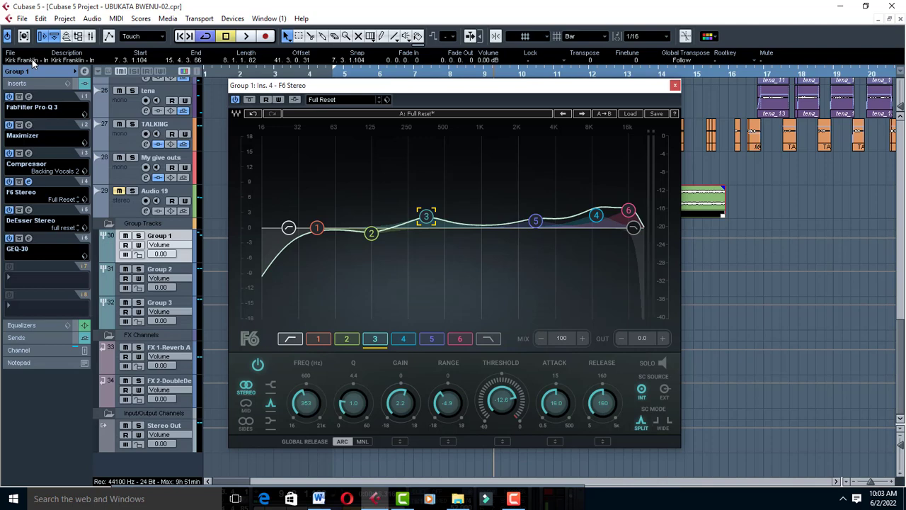
Open Group 1's DeEsser Stereo insert and audition the vocals through it twice, and open the GEQ-30 insert to view its curve.
{"action": "left_click", "coordinate": [29, 210]}
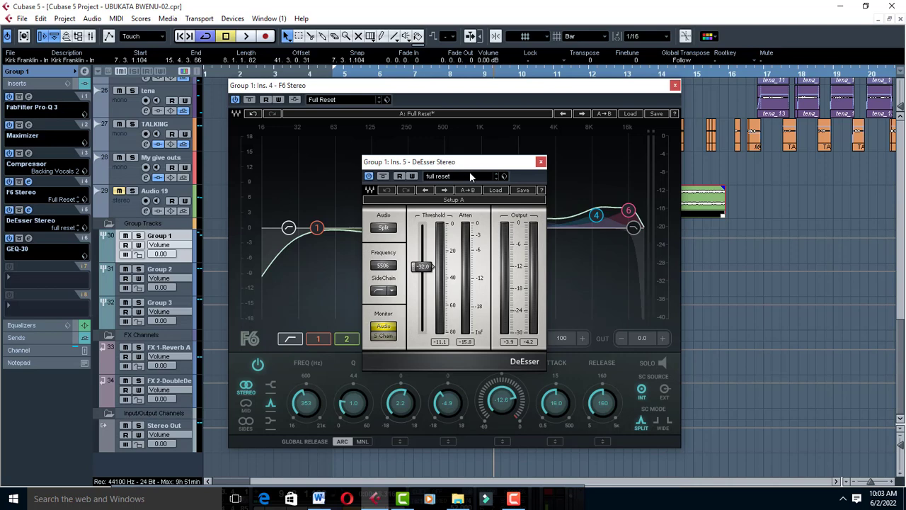
{"action": "key", "text": "space"}
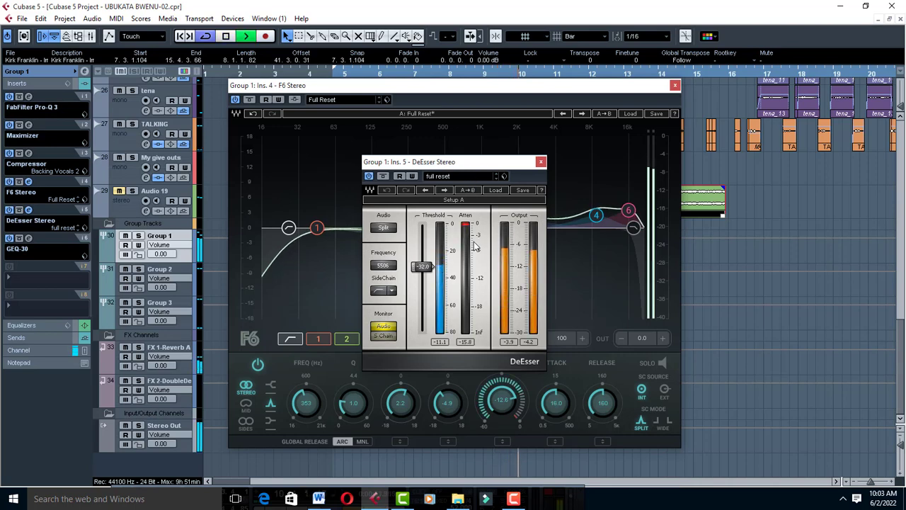
{"action": "key", "text": "space"}
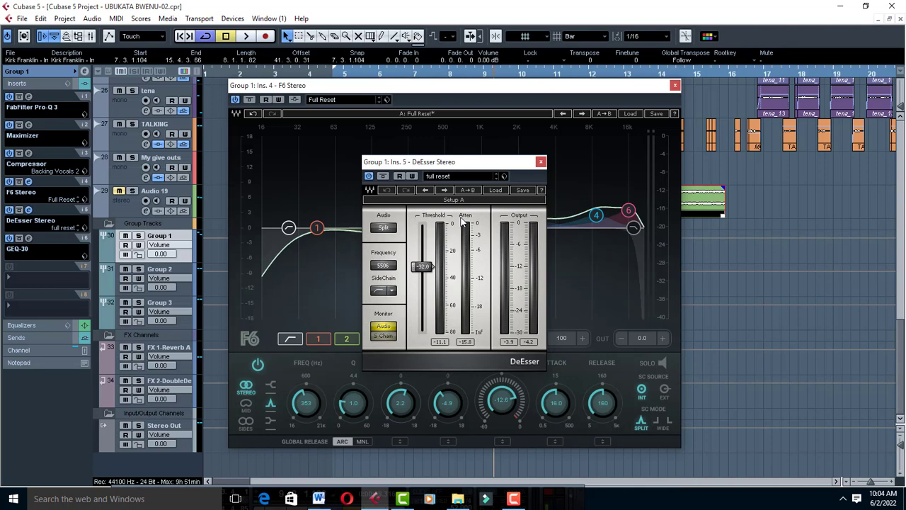
{"action": "key", "text": "space"}
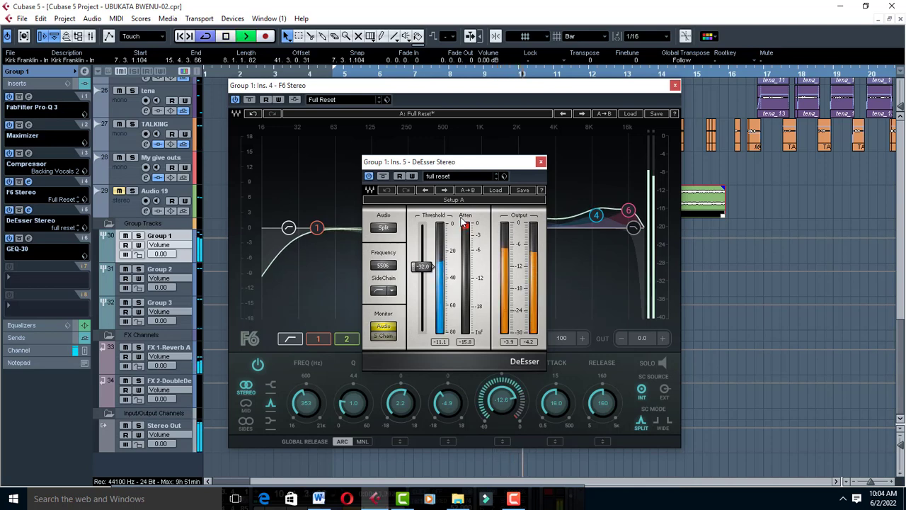
{"action": "key", "text": "space"}
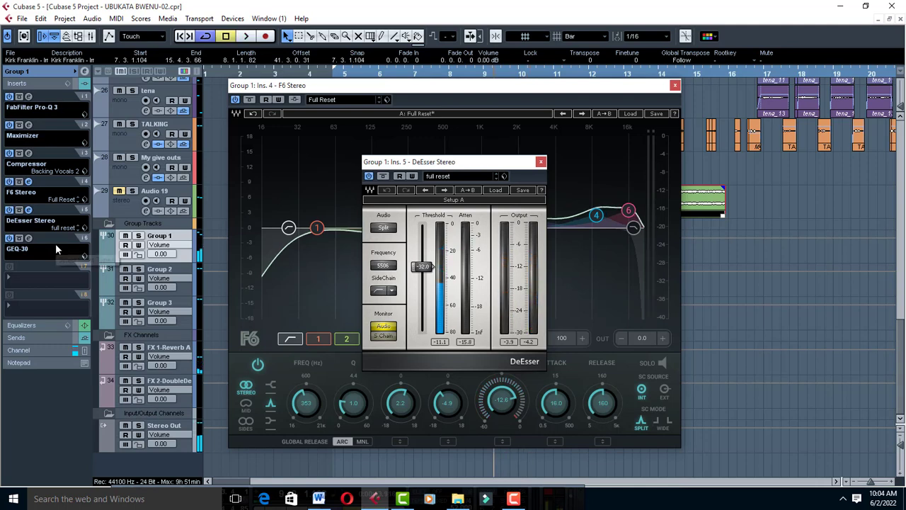
{"action": "left_click", "coordinate": [29, 238]}
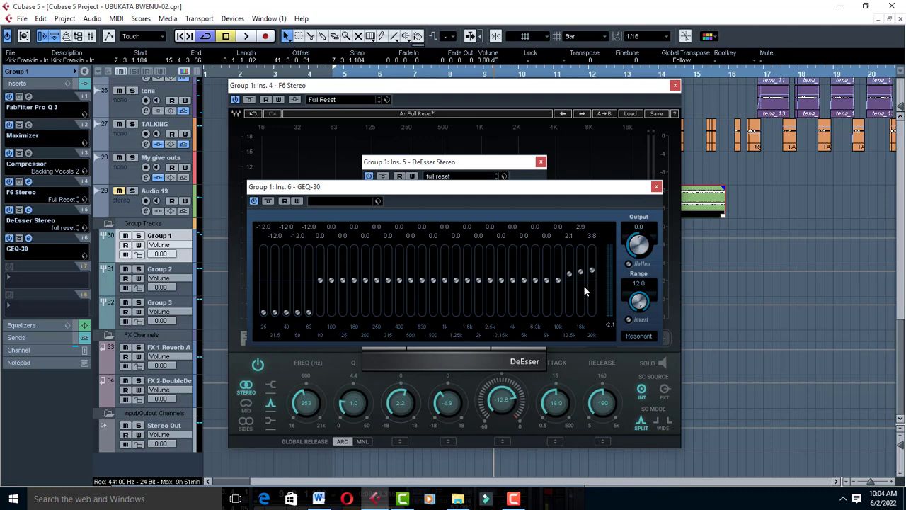
Audition Group 1 through the GEQ-30 and adjust its lowest frequency bands between 25 Hz and 80 Hz.
{"action": "key", "text": "space"}
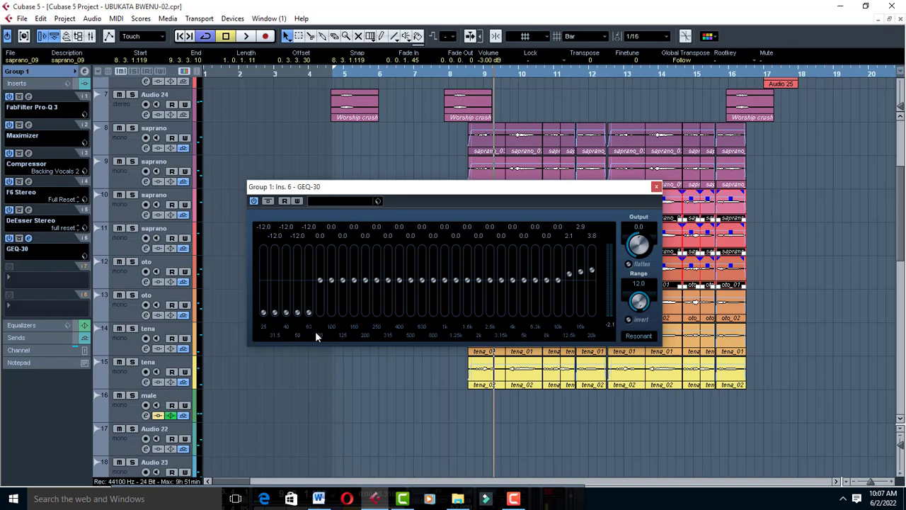
{"action": "mouse_move", "coordinate": [309, 314]}
{"action": "left_mouse_down"}
{"action": "mouse_move", "coordinate": [296, 295]}
{"action": "mouse_move", "coordinate": [309, 250]}
{"action": "mouse_move", "coordinate": [311, 324]}
{"action": "mouse_move", "coordinate": [270, 324]}
{"action": "left_mouse_up"}
{"action": "left_click_drag", "start_coordinate": [298, 274], "coordinate": [298, 316]}
{"action": "left_click_drag", "start_coordinate": [287, 256], "coordinate": [276, 320]}
{"action": "left_click_drag", "start_coordinate": [319, 281], "coordinate": [308, 336]}
{"action": "left_click_drag", "start_coordinate": [320, 296], "coordinate": [320, 278]}
{"action": "key", "text": "Return"}
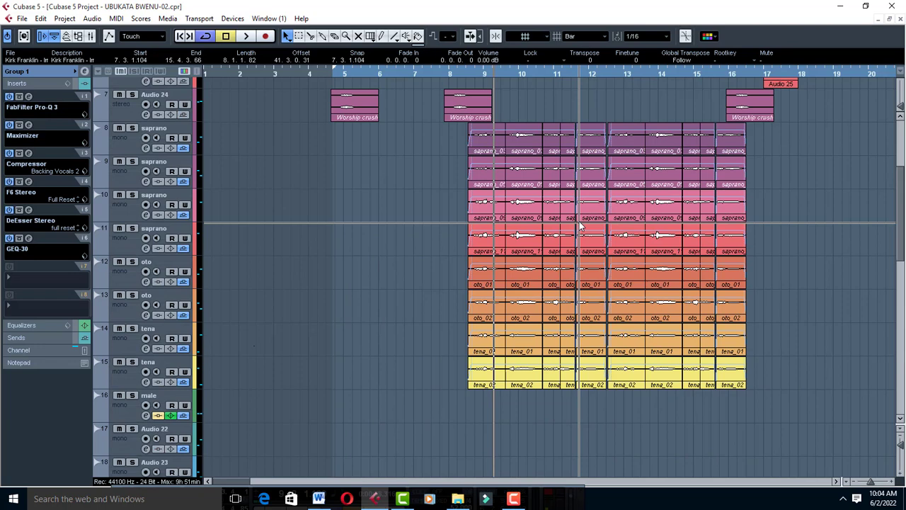
Review the backing vocal tracks, selecting the saprano clips on tracks 8 and 9 and the saprano and oto clips on tracks 10 to 12.
{"action": "scroll", "coordinate": [579, 221], "scroll_direction": "up", "scroll_amount": 3}
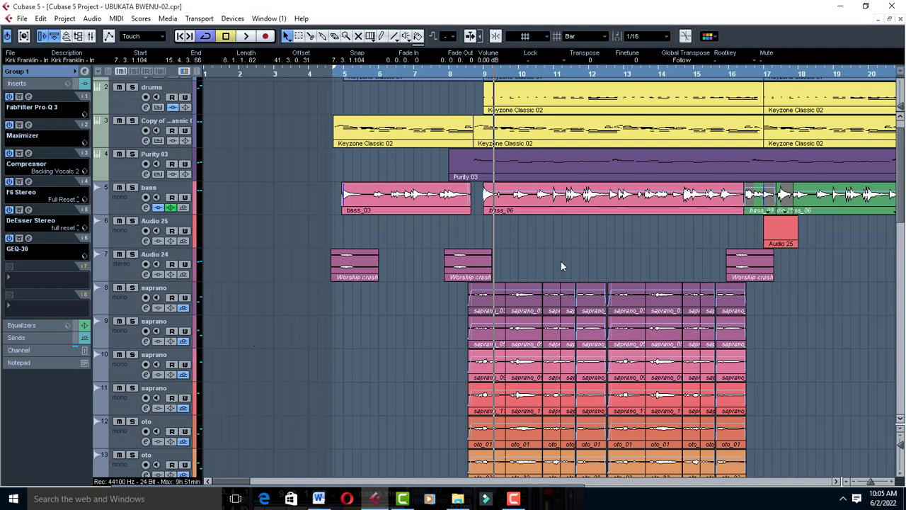
{"action": "scroll", "coordinate": [561, 266], "scroll_direction": "down", "scroll_amount": 5}
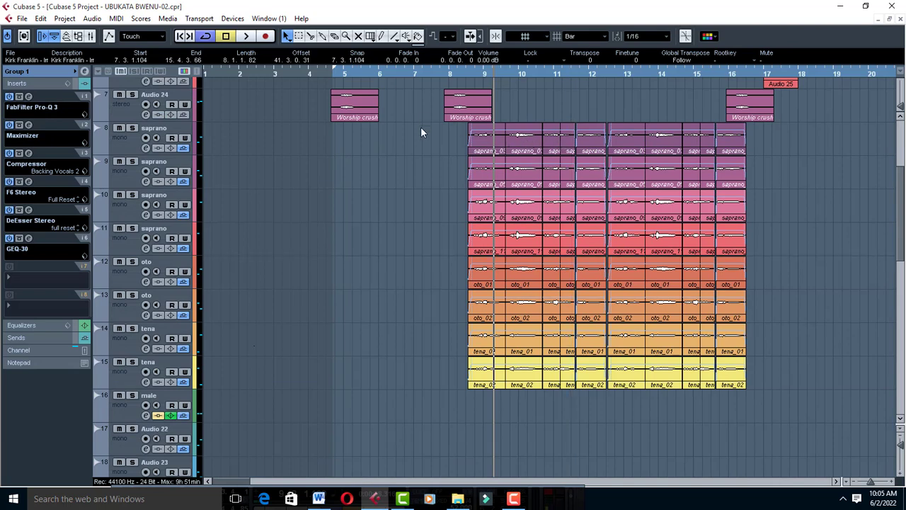
{"action": "left_click_drag", "start_coordinate": [420, 128], "coordinate": [809, 170]}
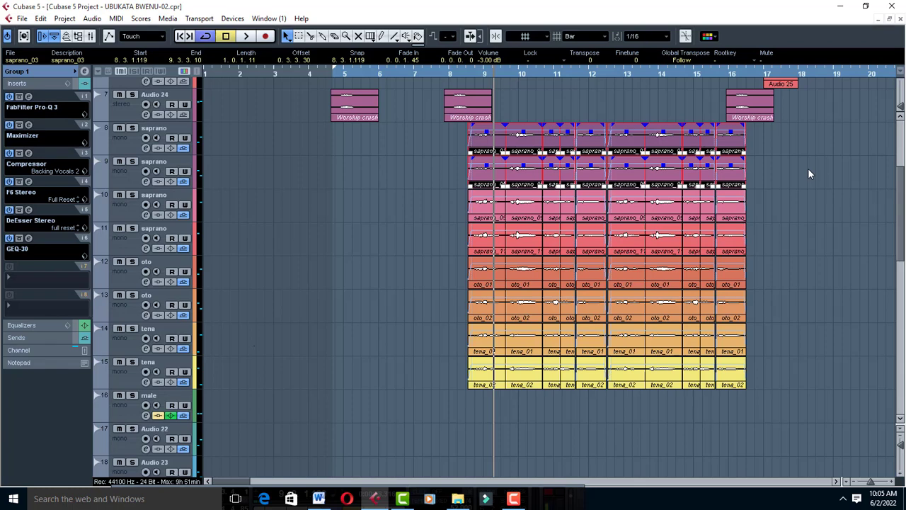
{"action": "left_click_drag", "start_coordinate": [763, 211], "coordinate": [461, 270]}
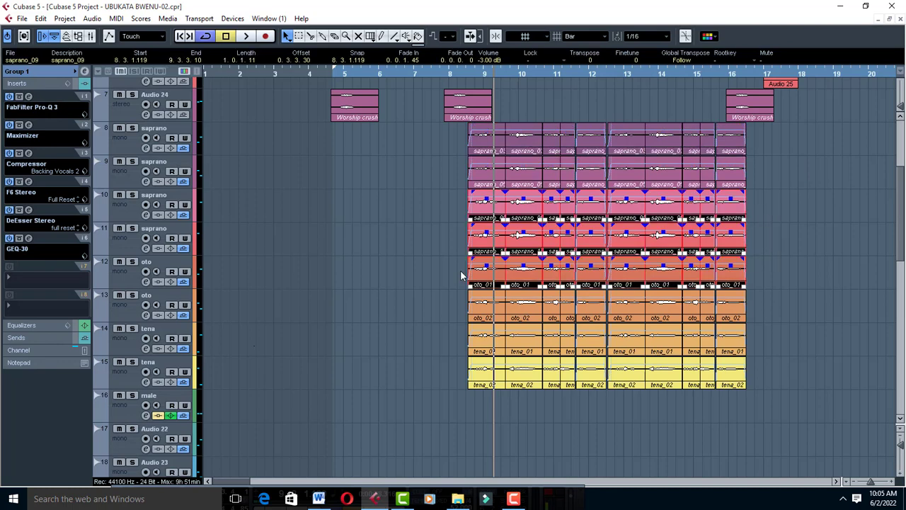